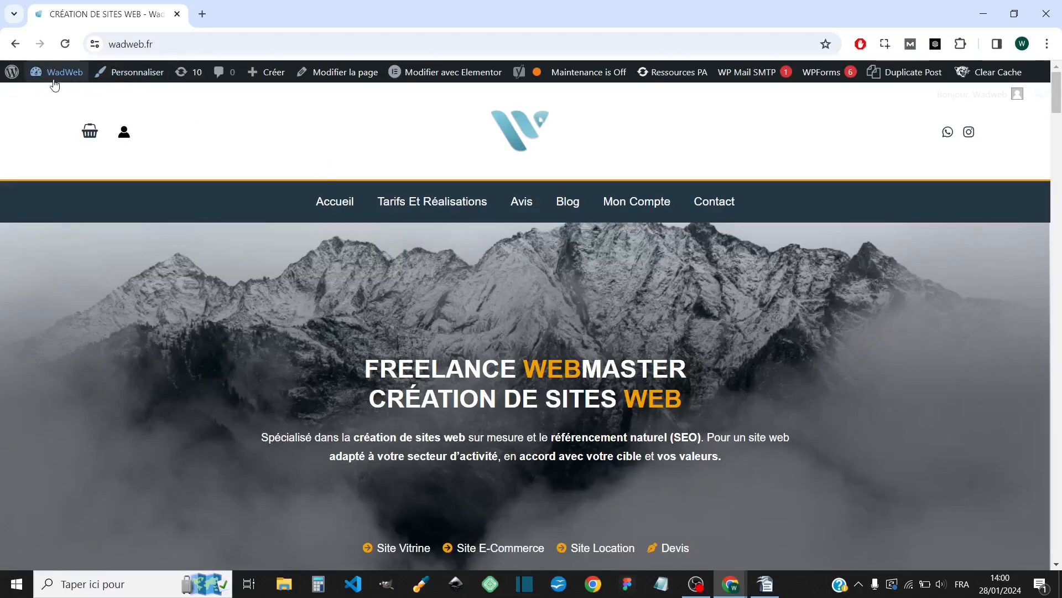
- Open the site's admin dashboard in a new tab and review WPvivid Backup's manual backup options and saved backups
mouse_move(53, 87)
middle_click(111, 104)
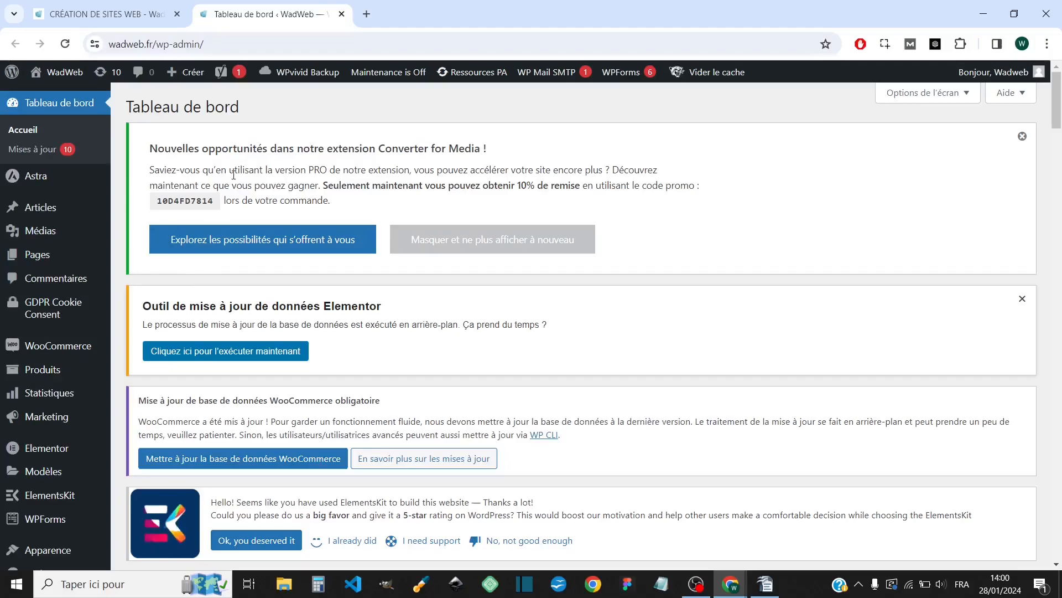
scroll(116, 271, "down", 1)
mouse_move(106, 313)
scroll(106, 313, "down", 6)
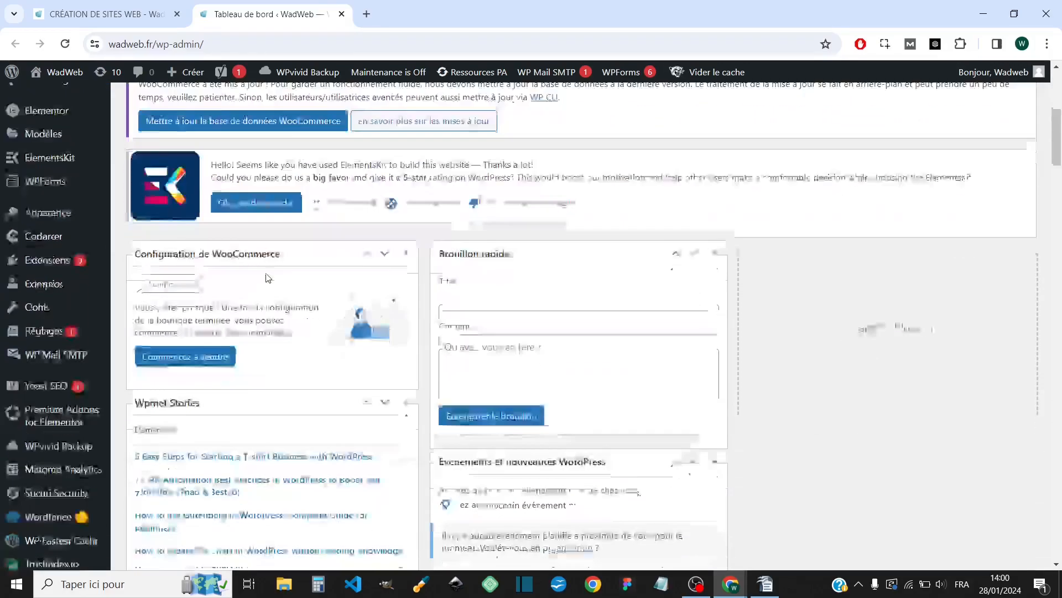
mouse_move(63, 392)
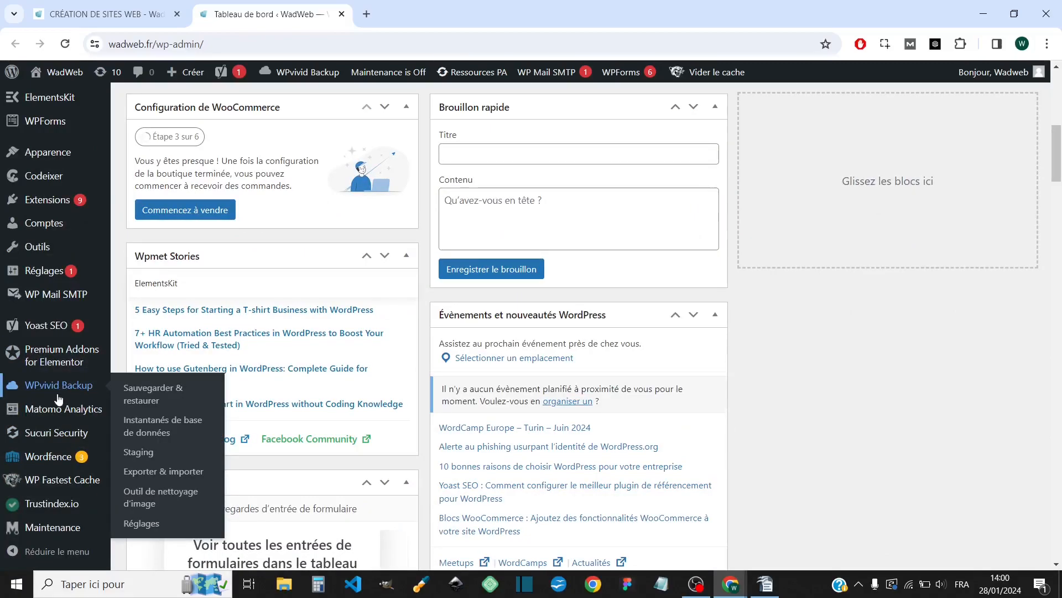
left_click(155, 394)
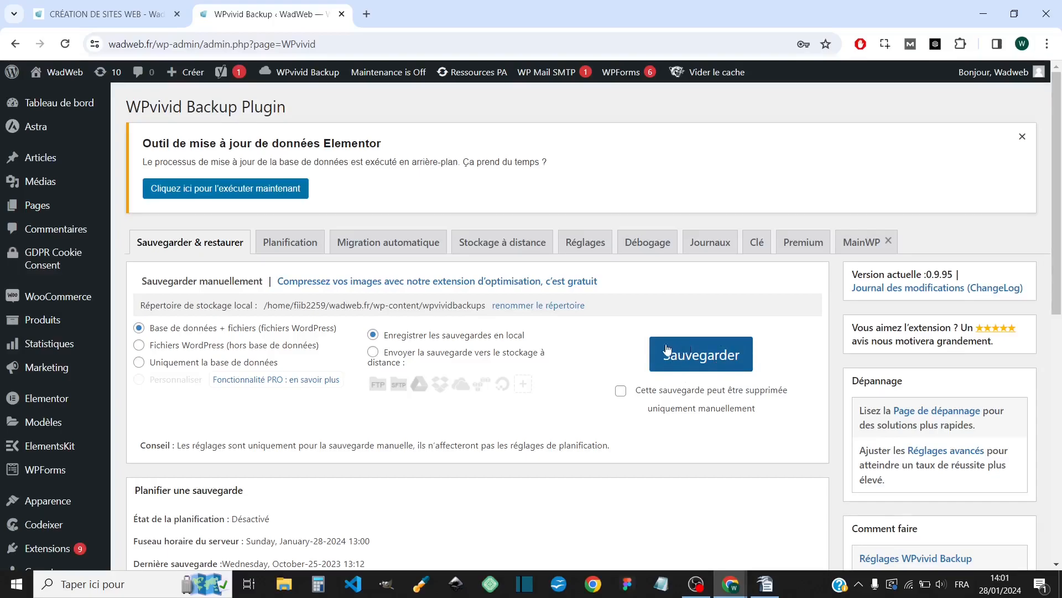
scroll(691, 362, "down", 9)
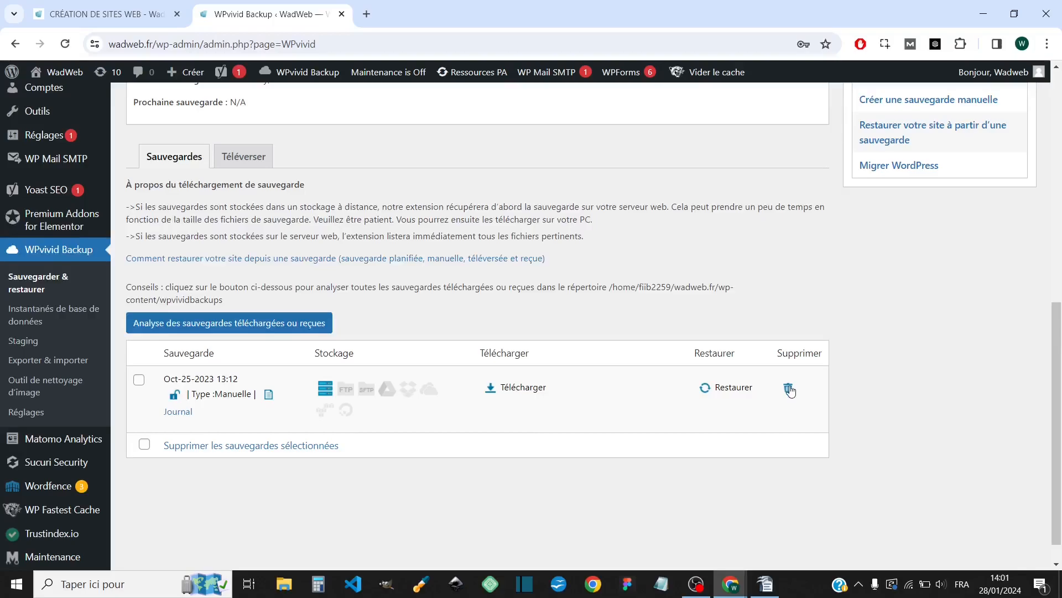
scroll(598, 330, "up", 8)
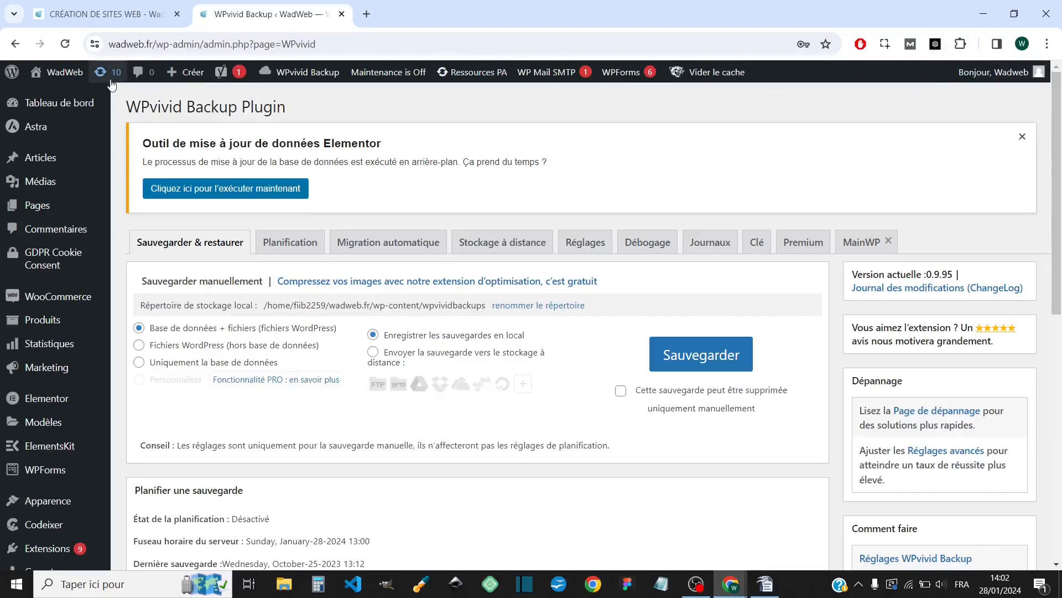
- Open the WordPress updates page and select all listed extensions for updating
scroll(104, 84, "up", 5)
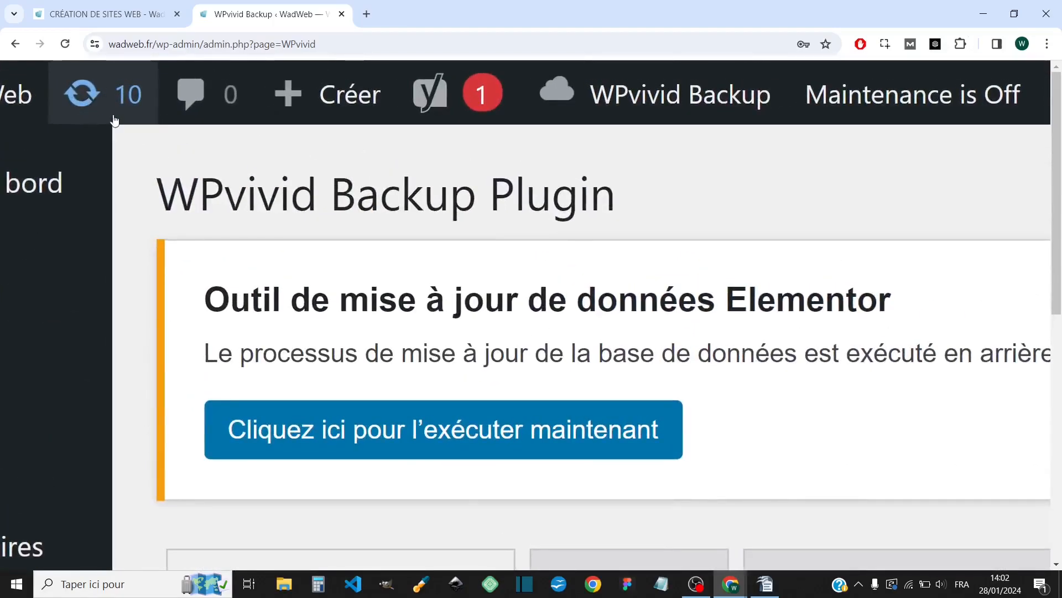
left_click(113, 107)
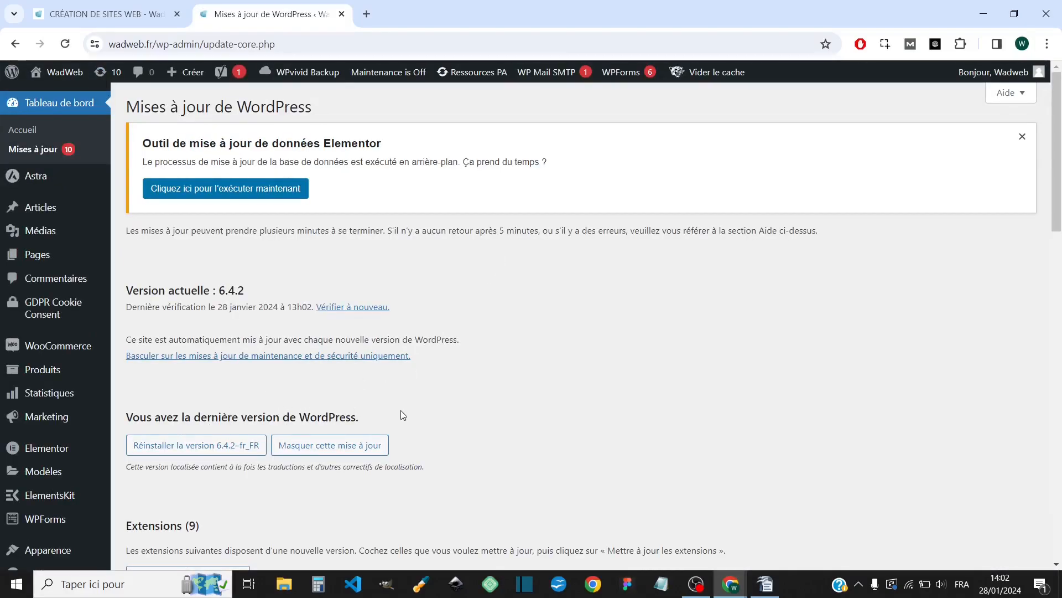
scroll(436, 365, "down", 1)
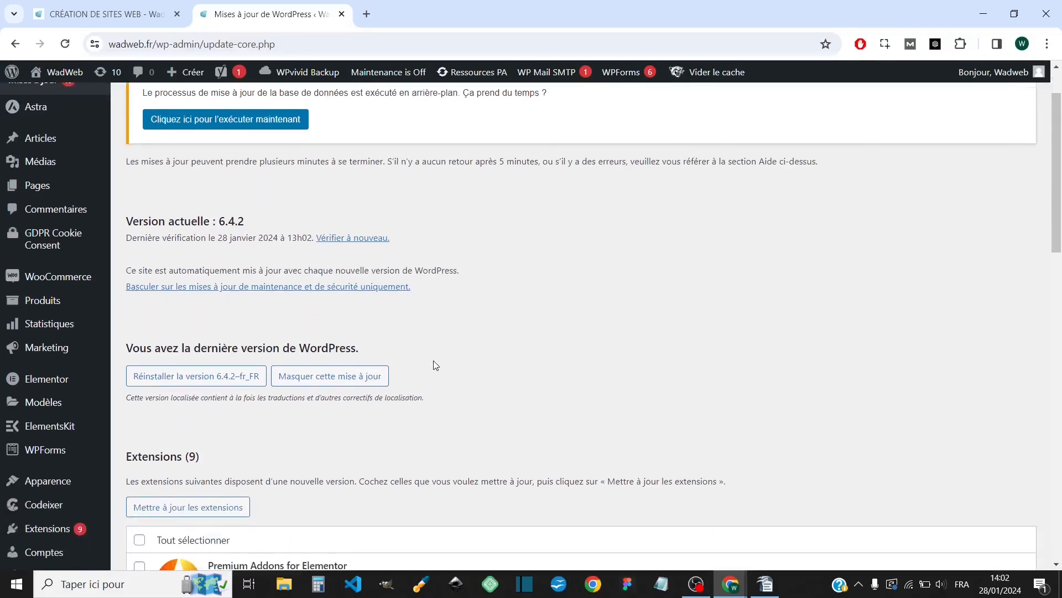
scroll(442, 357, "down", 5)
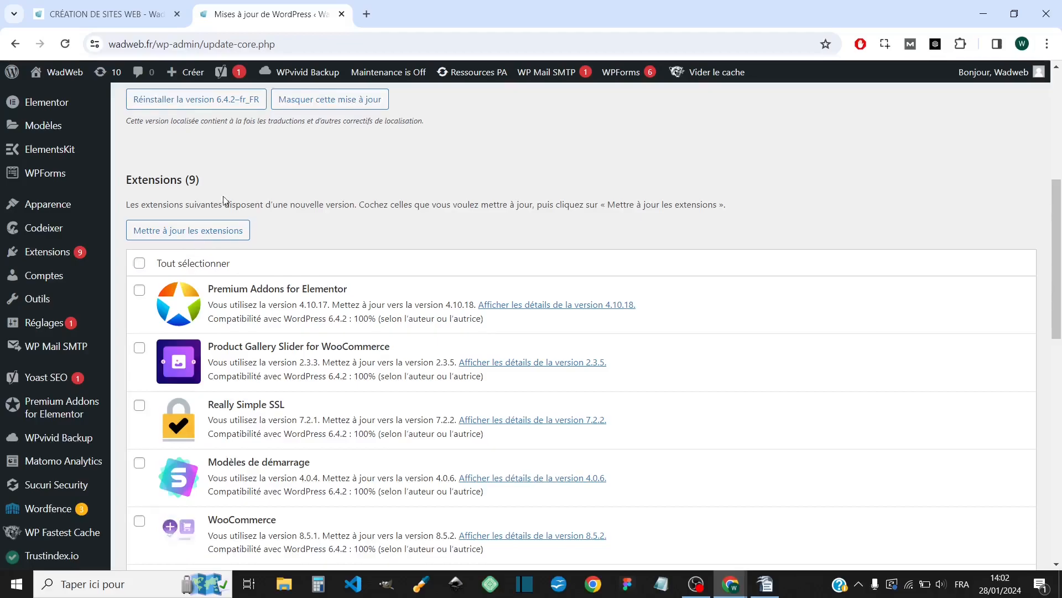
scroll(241, 446, "down", 5)
scroll(242, 446, "up", 5)
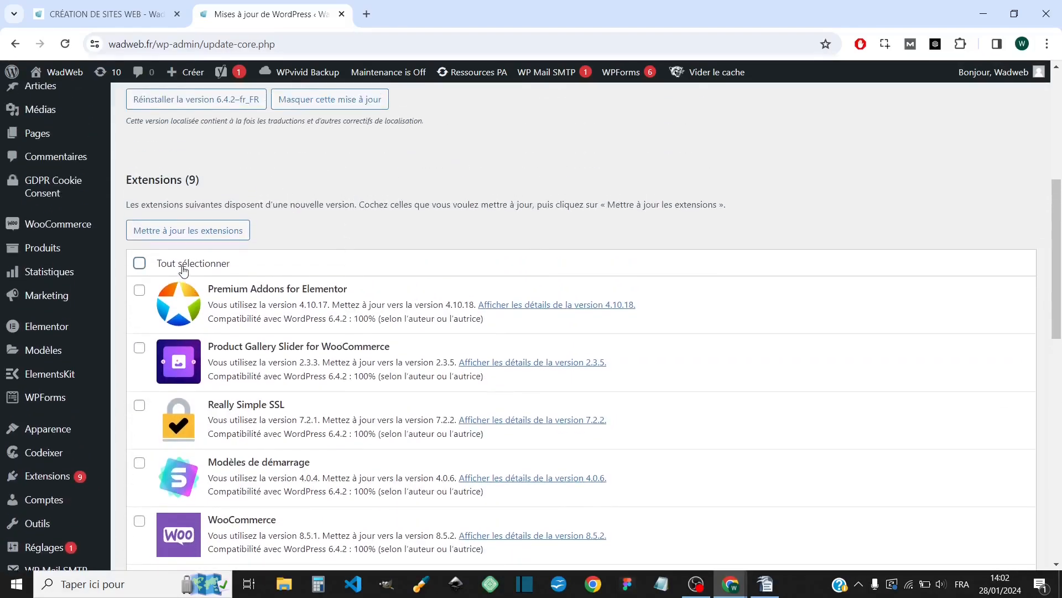
left_click(139, 263)
- Select all themes for updating in the Thèmes section, including Astra
scroll(316, 206, "down", 10)
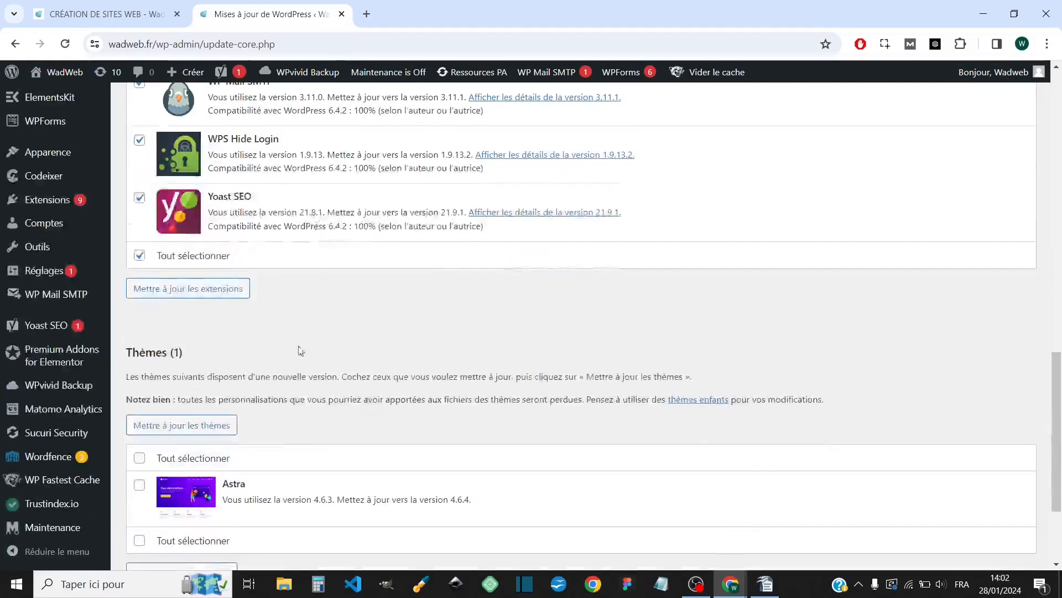
scroll(228, 334, "up", 6)
scroll(160, 260, "up", 3)
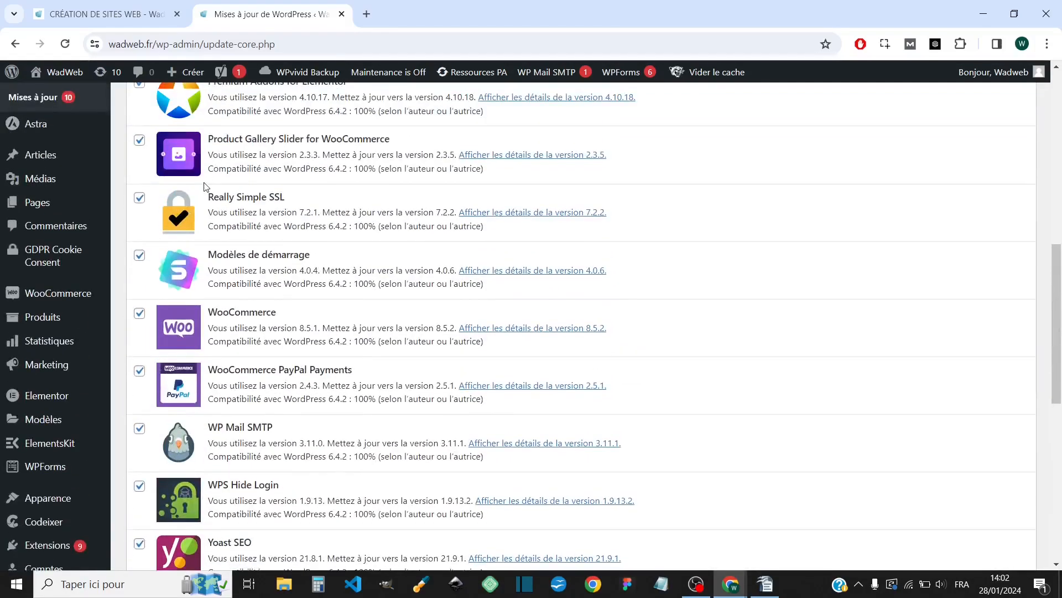
scroll(224, 211, "down", 8)
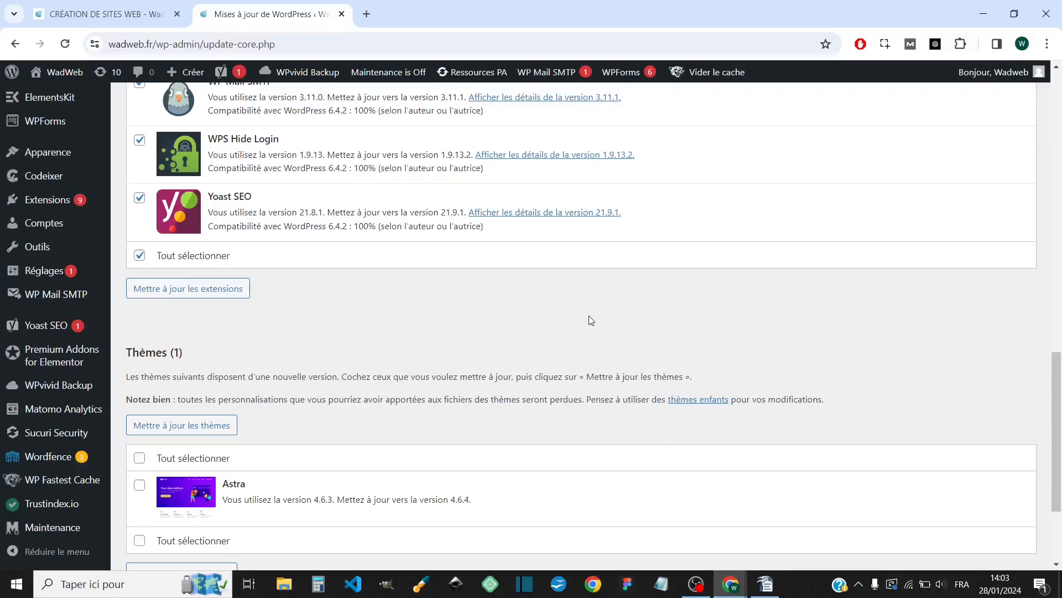
scroll(590, 319, "up", 8)
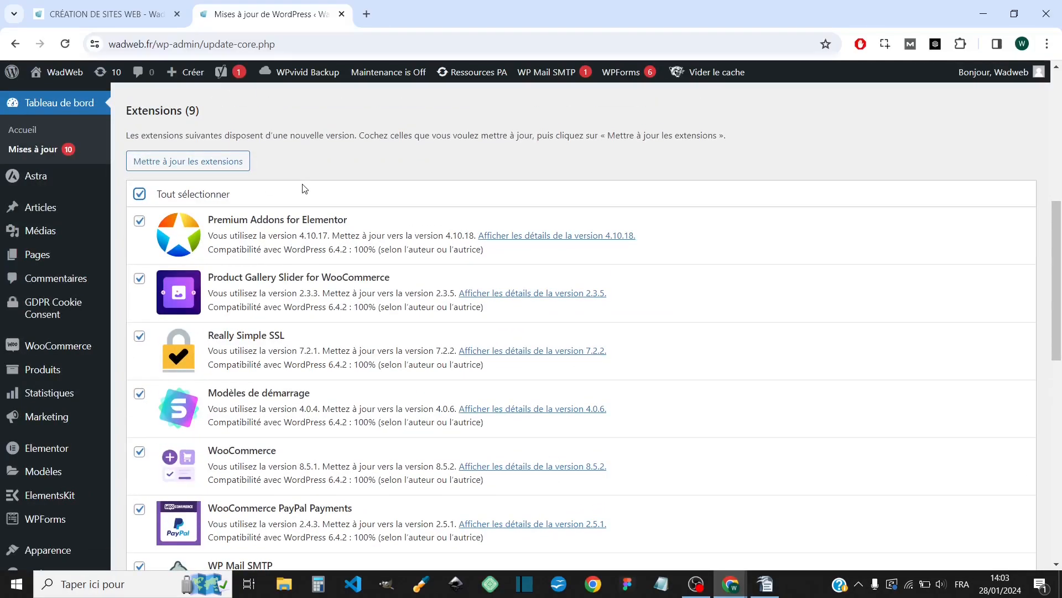
scroll(264, 271, "down", 7)
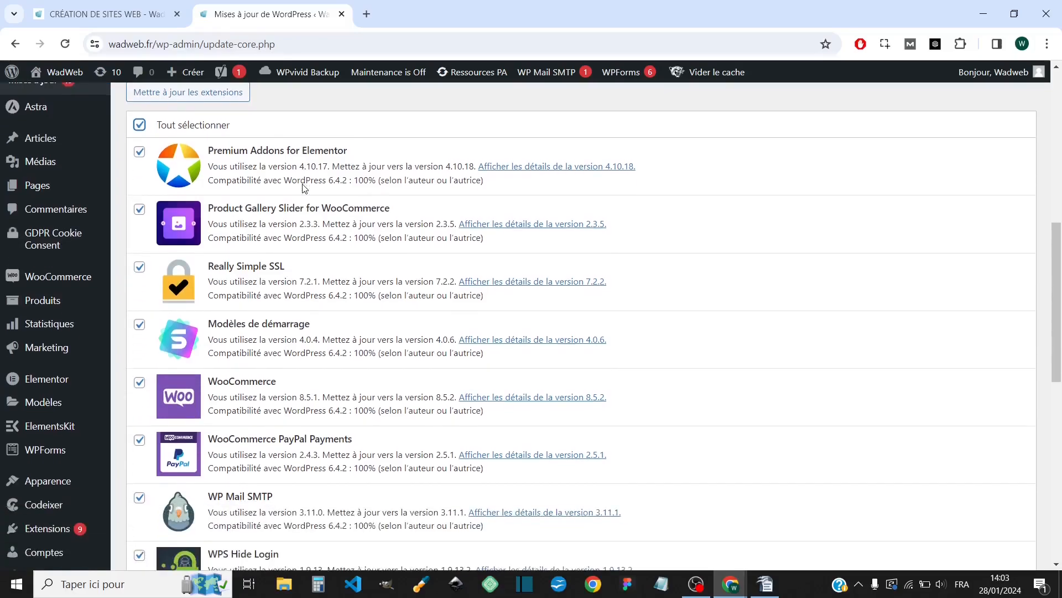
scroll(264, 272, "down", 4)
left_click(209, 319)
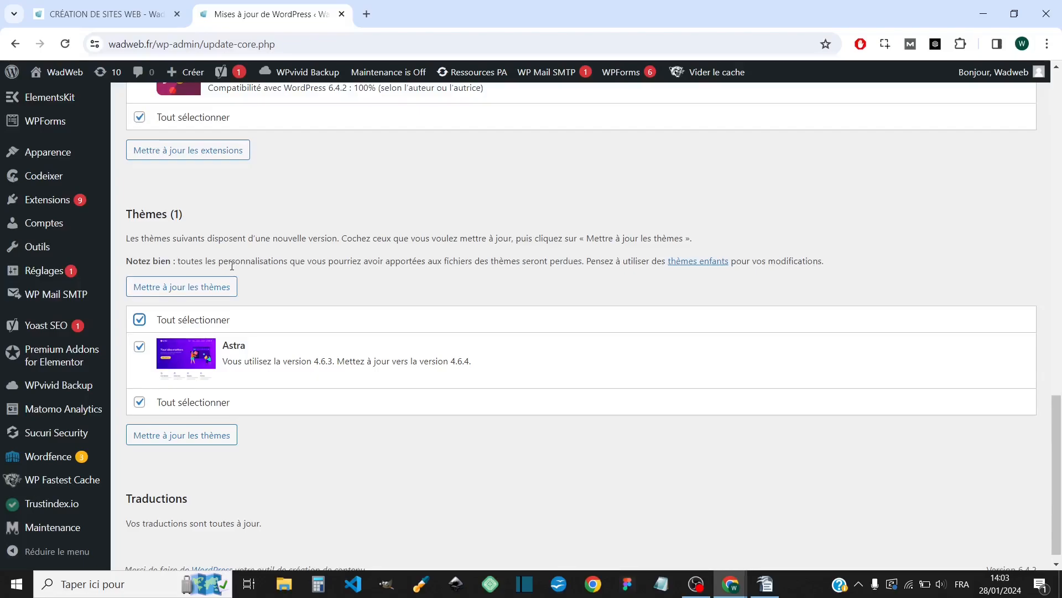
- Switch to the site's public homepage and examine its layout and sections, from the header down past the frequently asked questions
scroll(294, 183, "up", 8)
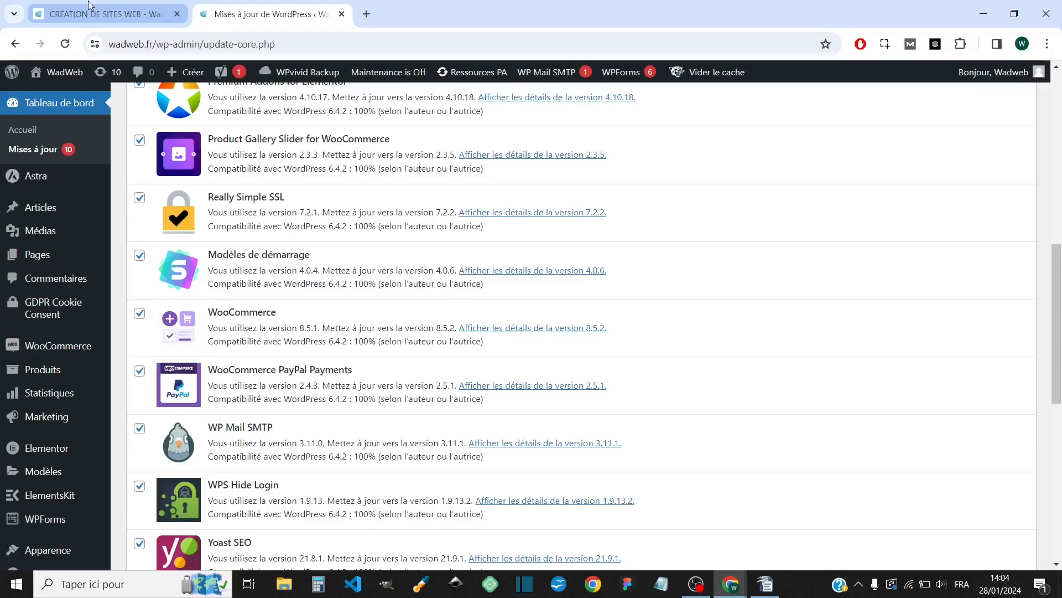
left_click(88, 11)
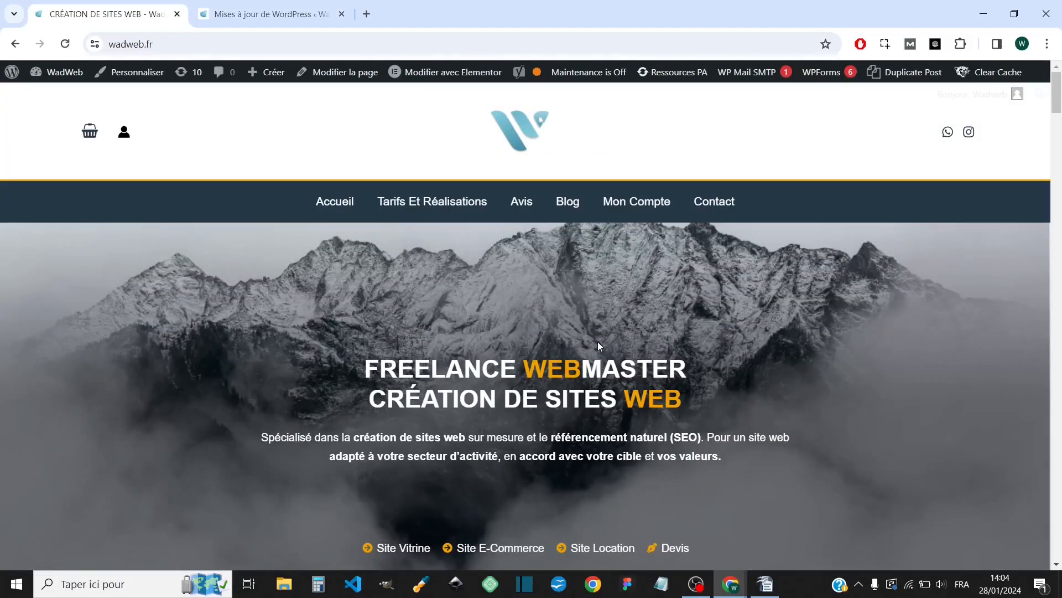
scroll(557, 307, "down", 12)
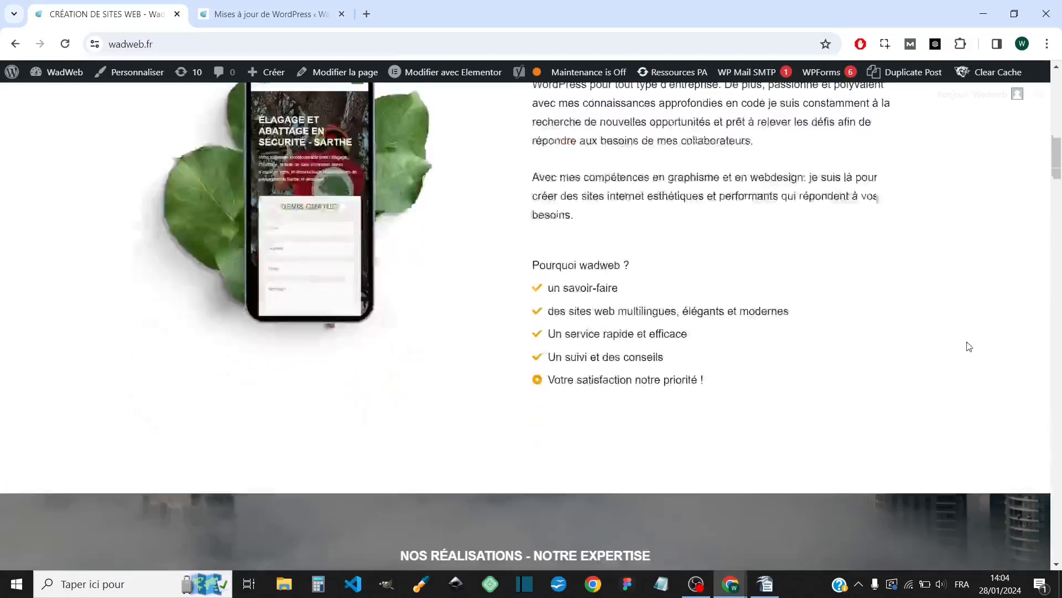
scroll(1061, 238, "up", 3)
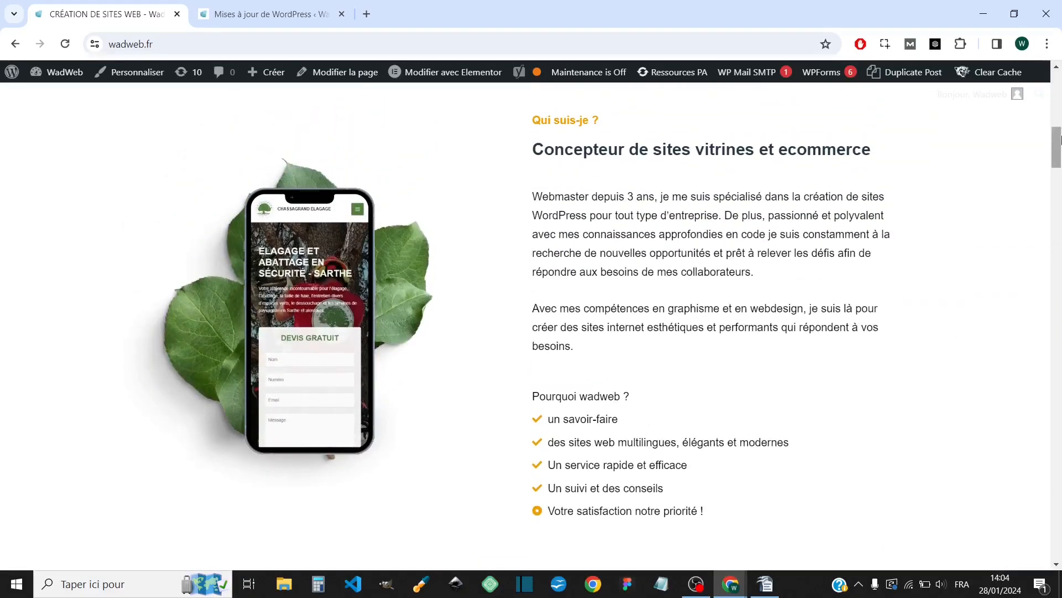
left_click_drag(1057, 138, 1060, 99)
scroll(536, 250, "up", 2)
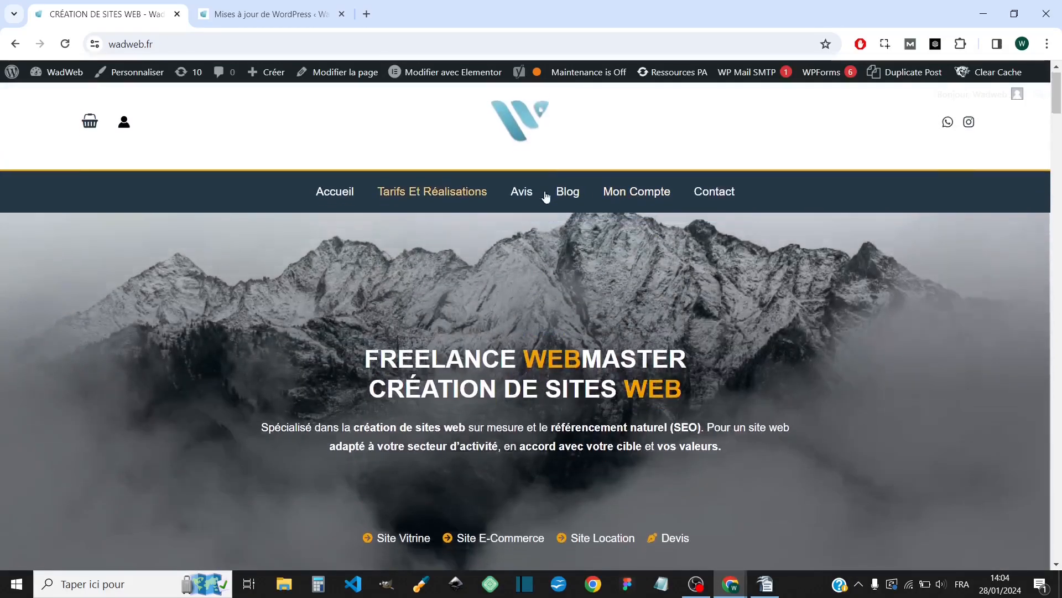
scroll(647, 260, "down", 10)
scroll(664, 252, "down", 13)
scroll(545, 249, "up", 5)
scroll(553, 243, "down", 7)
scroll(575, 248, "down", 10)
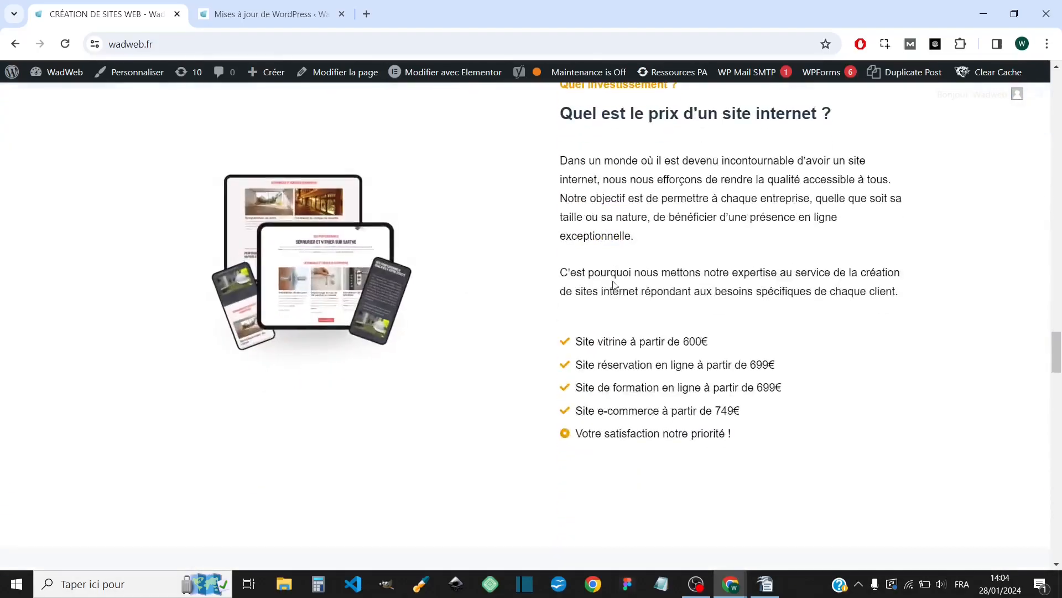
scroll(703, 290, "down", 6)
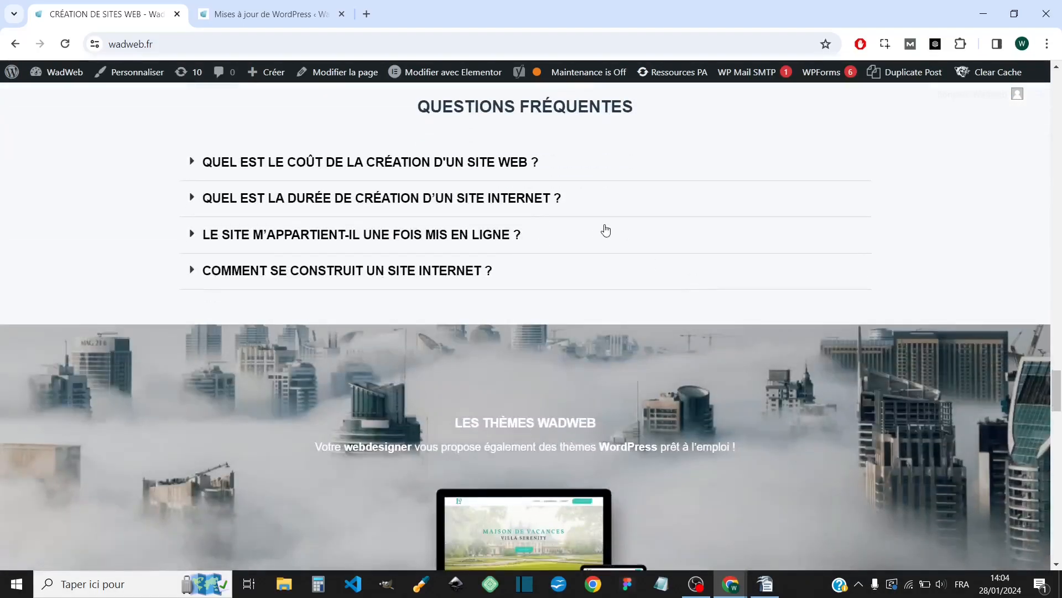
scroll(607, 230, "up", 5)
scroll(609, 226, "down", 12)
scroll(606, 224, "up", 10)
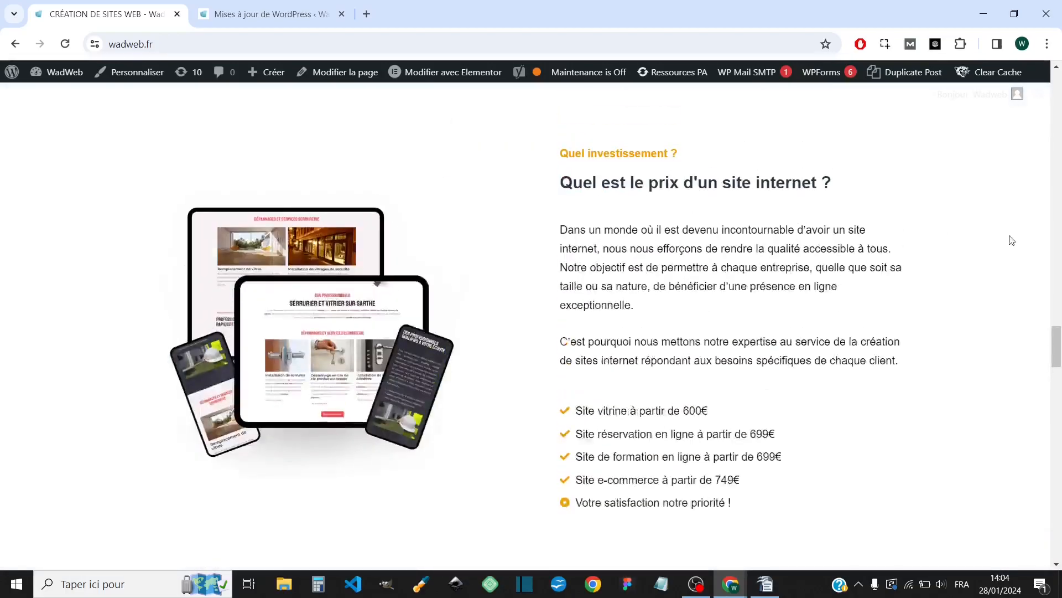
scroll(553, 166, "up", 20)
- Return to the WordPress updates page and open the Sucuri Security and Wordfence dashboards in new tabs
left_click(248, 12)
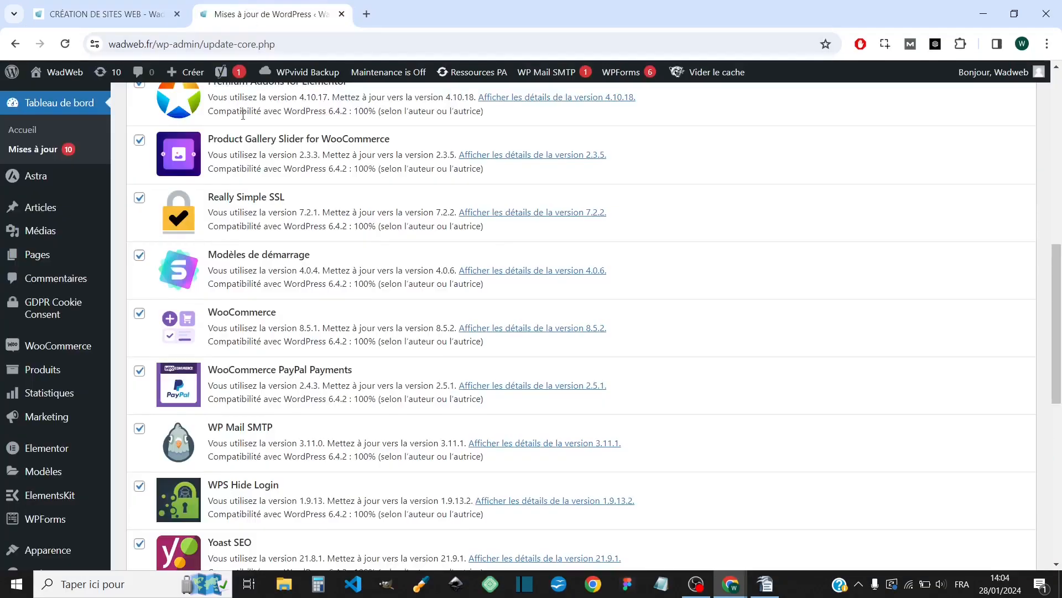
scroll(332, 277, "up", 10)
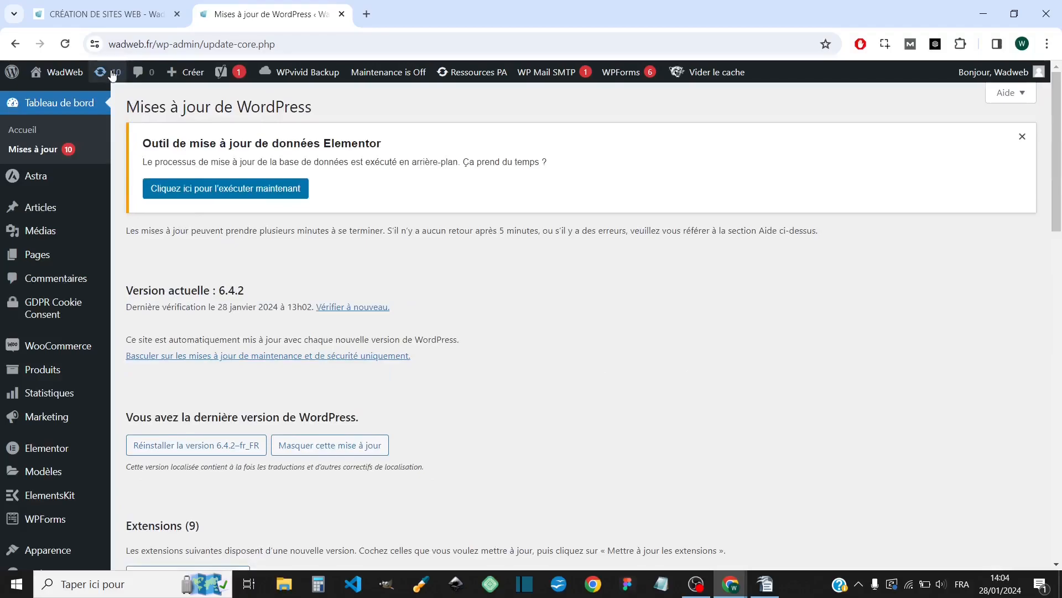
scroll(25, 418, "down", 6)
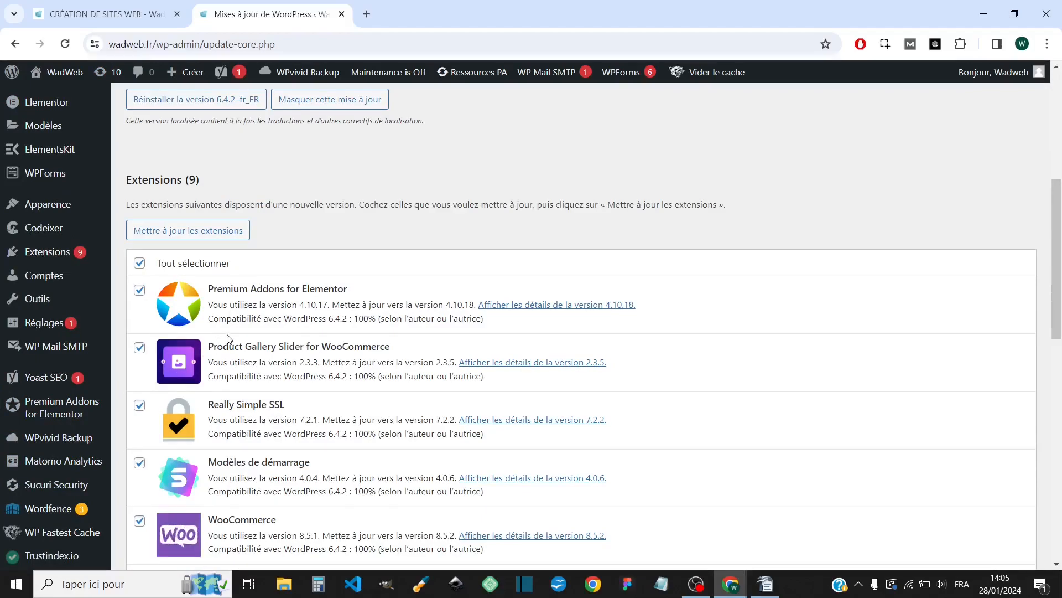
scroll(218, 276, "down", 3)
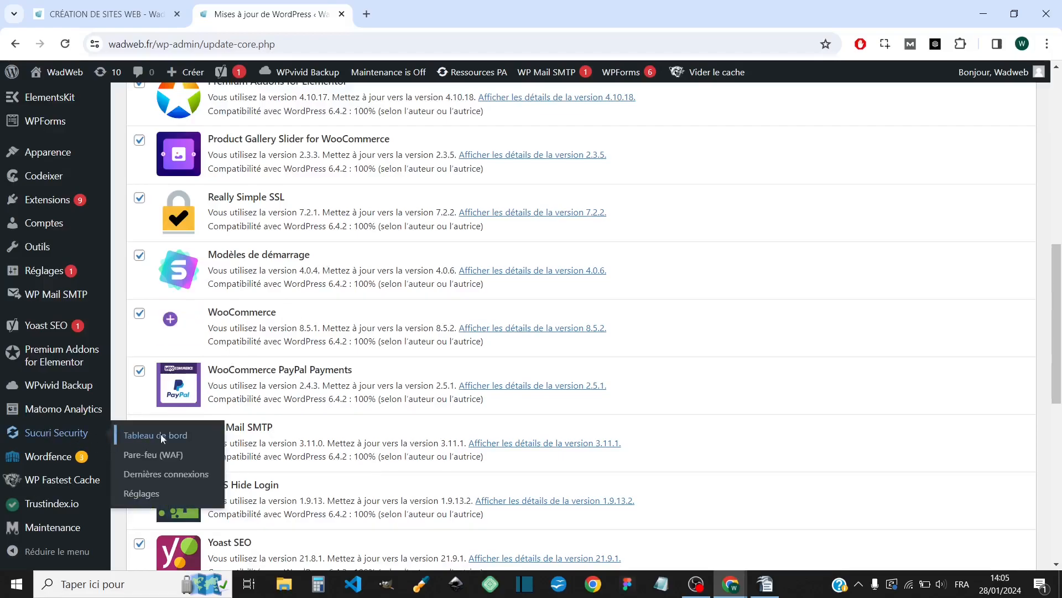
left_click(249, 221)
mouse_move(73, 455)
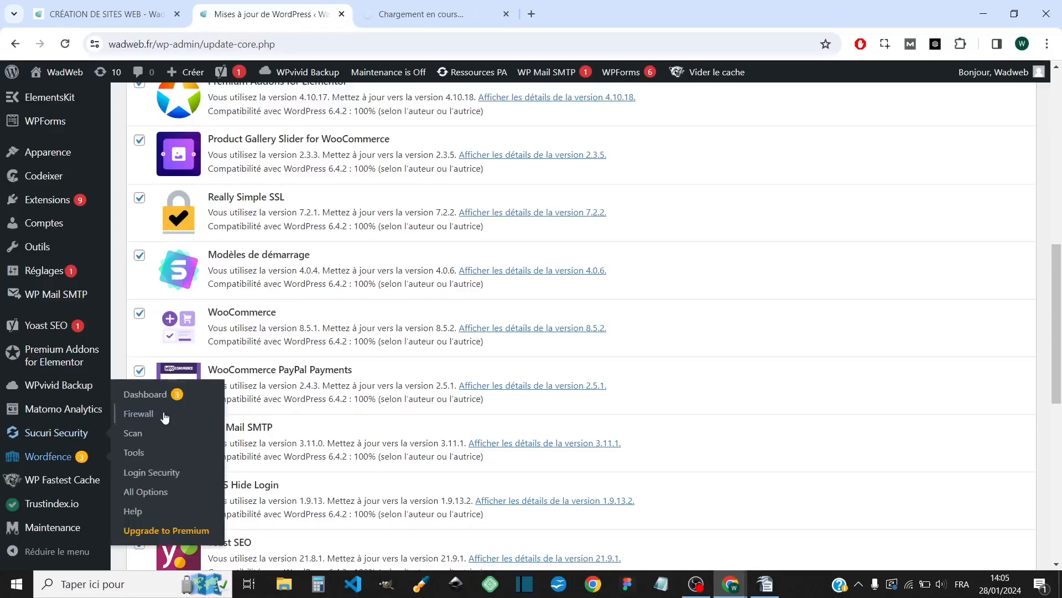
right_click(164, 411)
left_click(185, 201)
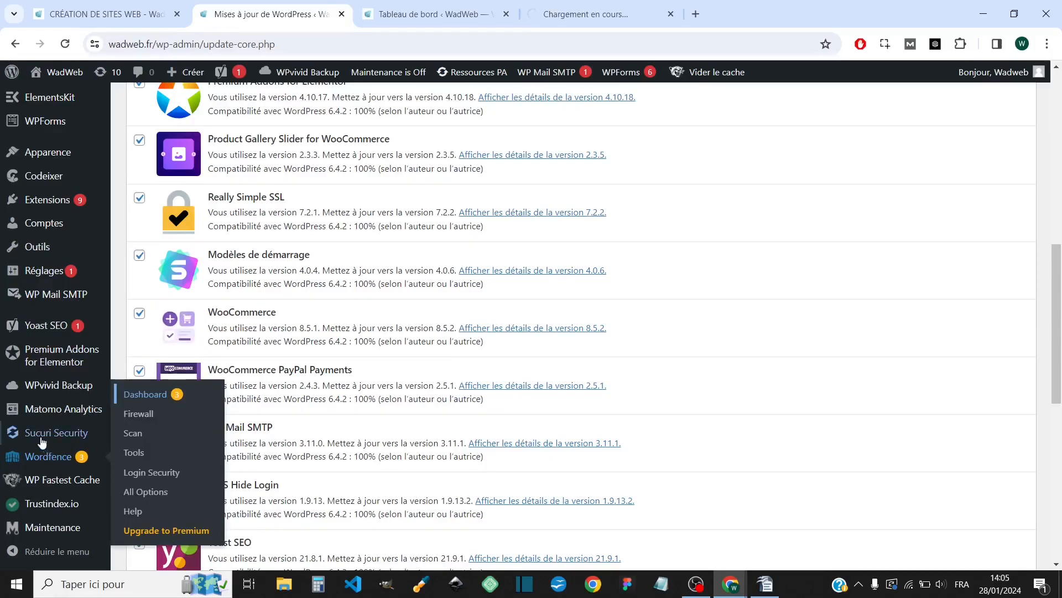
mouse_move(59, 437)
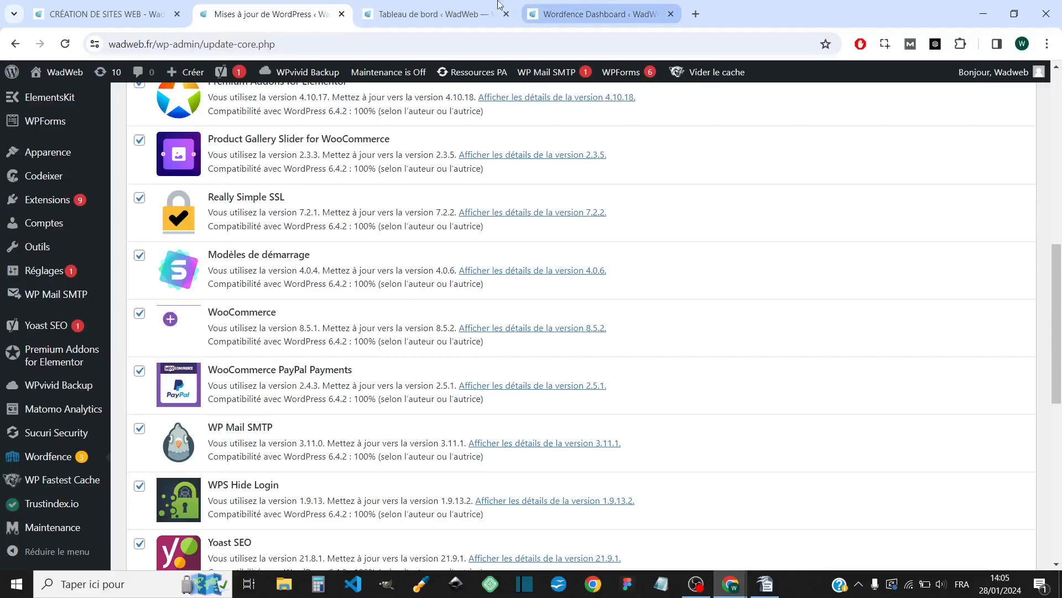
- Examine the Sucuri dashboard's WordPress integrity report, audit logs and malware check list
left_click(443, 13)
scroll(263, 310, "down", 1)
scroll(262, 238, "up", 1)
scroll(263, 215, "down", 2)
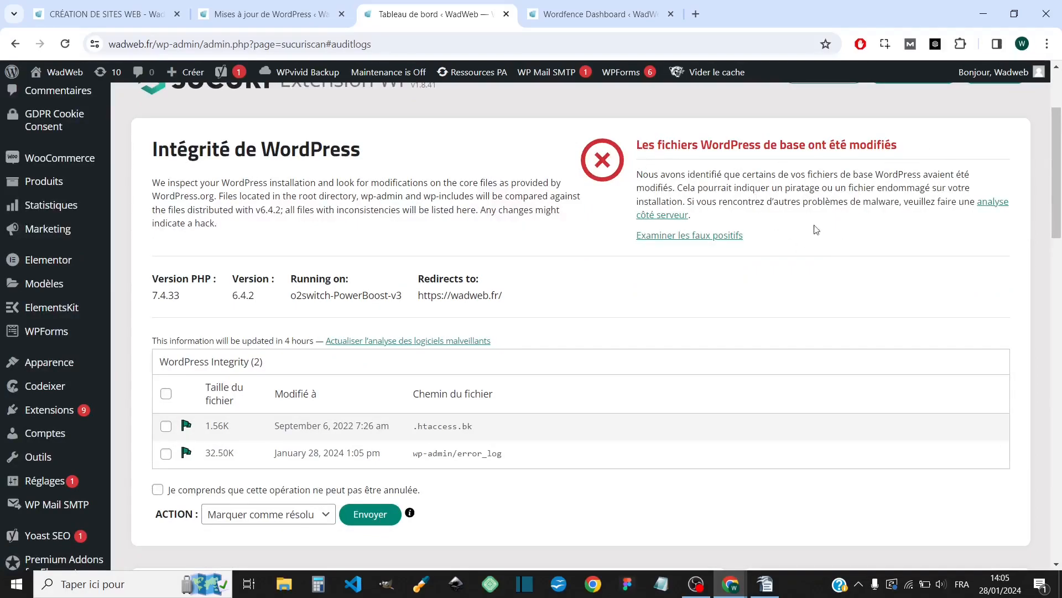
scroll(567, 258, "down", 5)
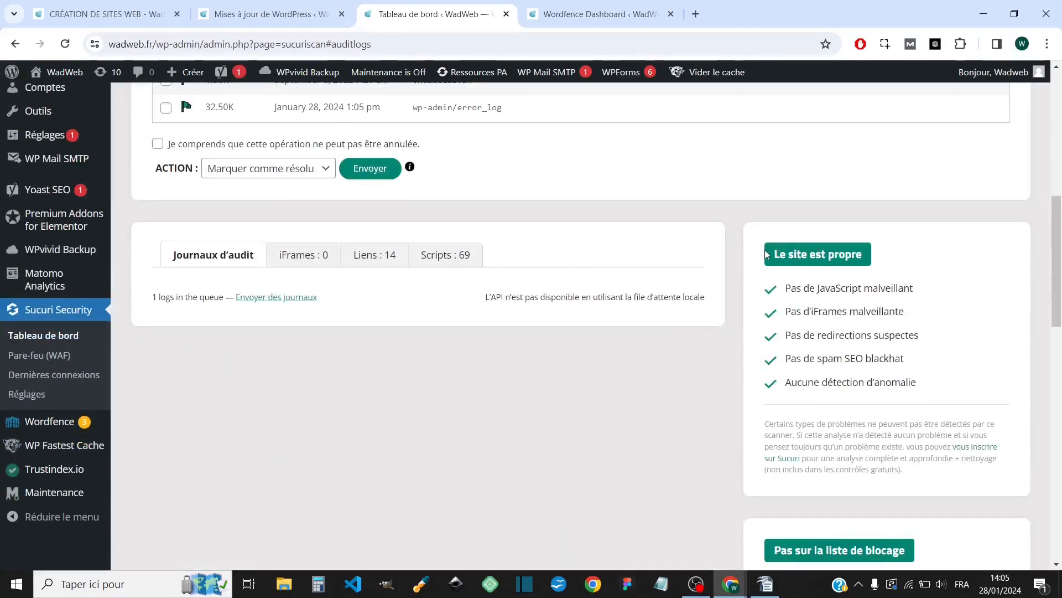
left_click_drag(785, 311, 833, 382)
left_click(953, 308)
scroll(942, 263, "up", 3)
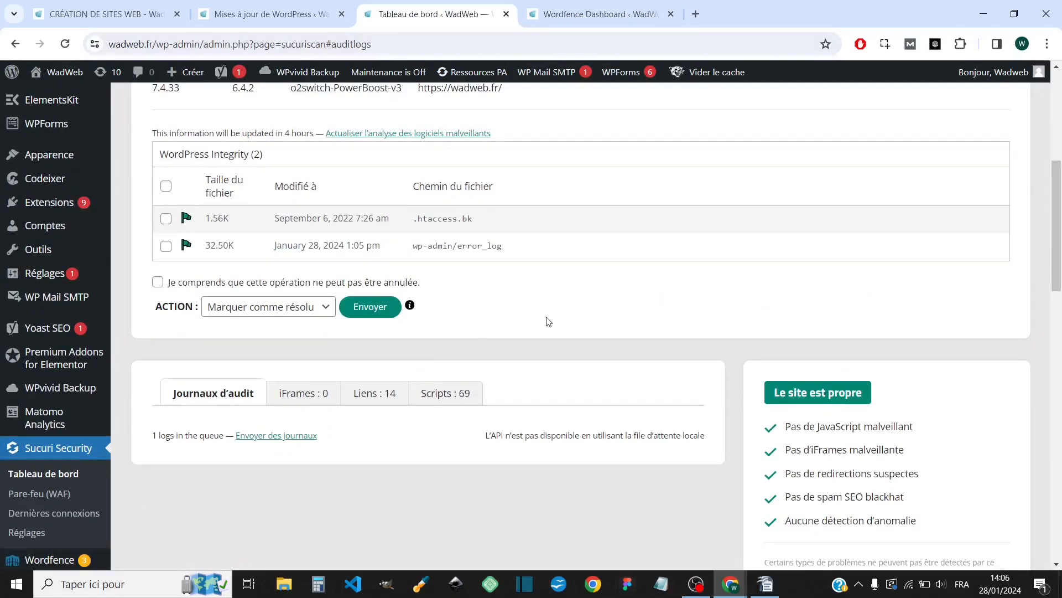
- Open the Wordfence Scan page and examine the scan status and its check stages, including Vulnerability Scan
scroll(512, 277, "up", 1)
scroll(249, 462, "down", 4)
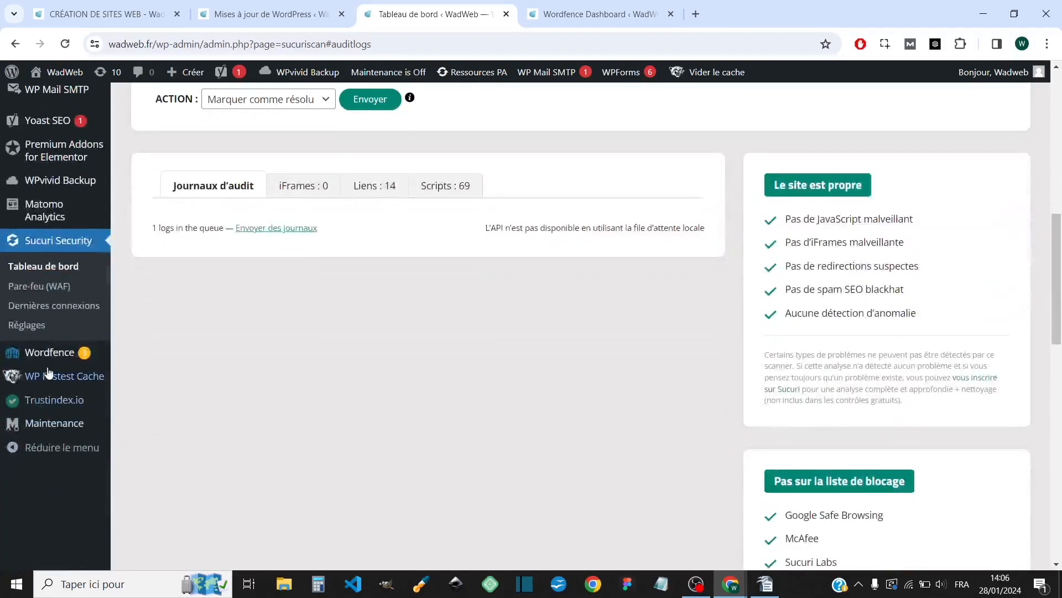
mouse_move(48, 355)
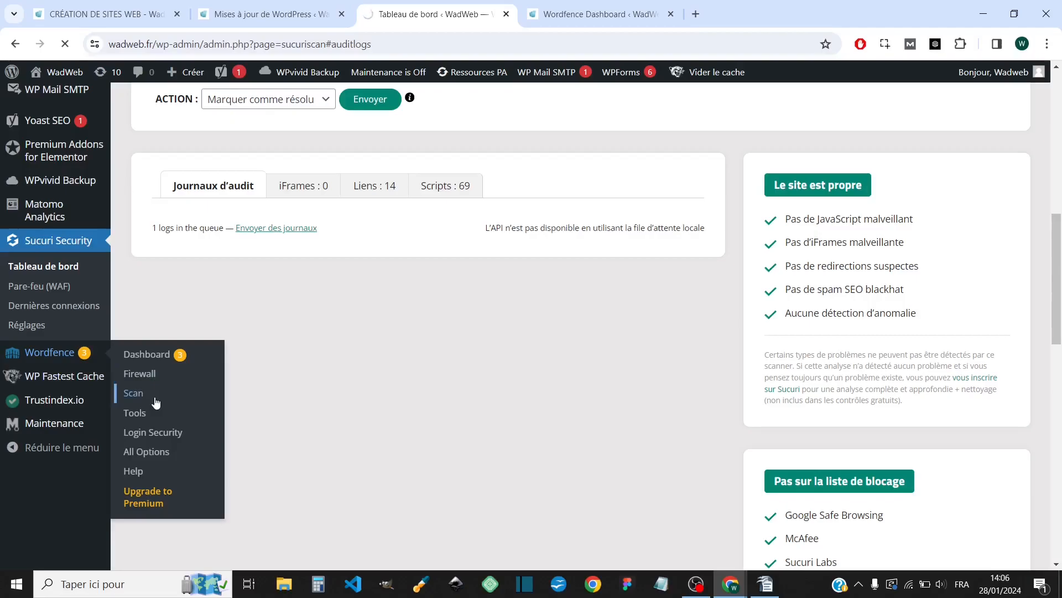
scroll(437, 315, "down", 6)
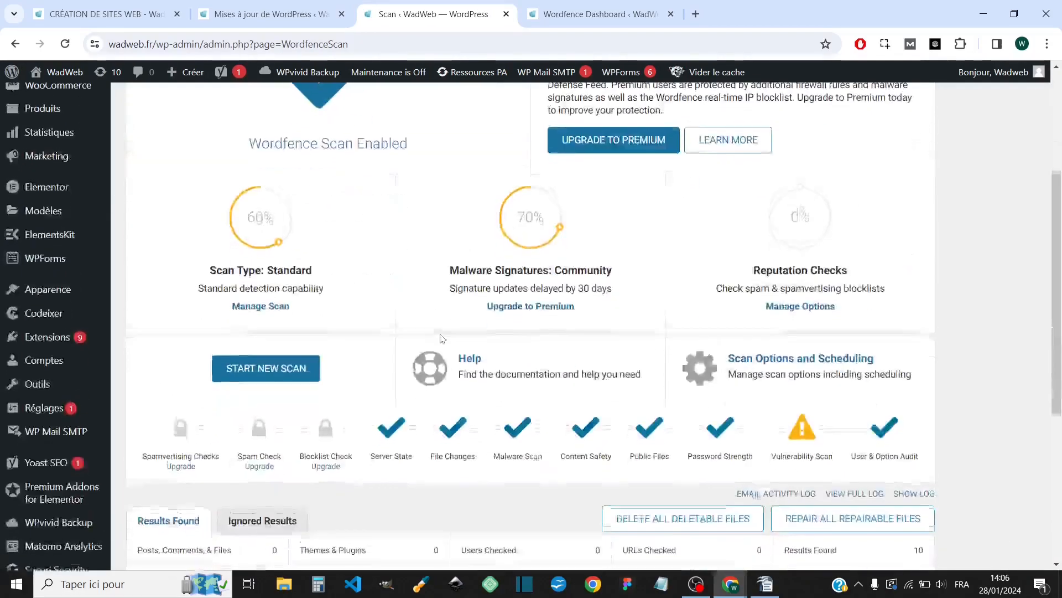
scroll(437, 314, "down", 1)
scroll(408, 266, "up", 5)
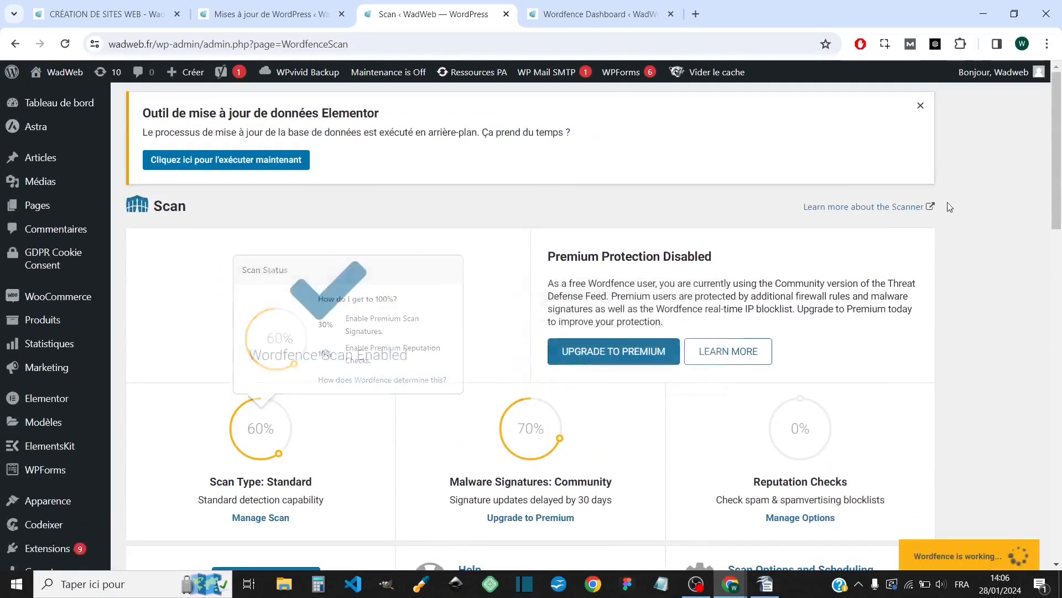
scroll(391, 251, "down", 6)
left_click_drag(772, 322, 802, 320)
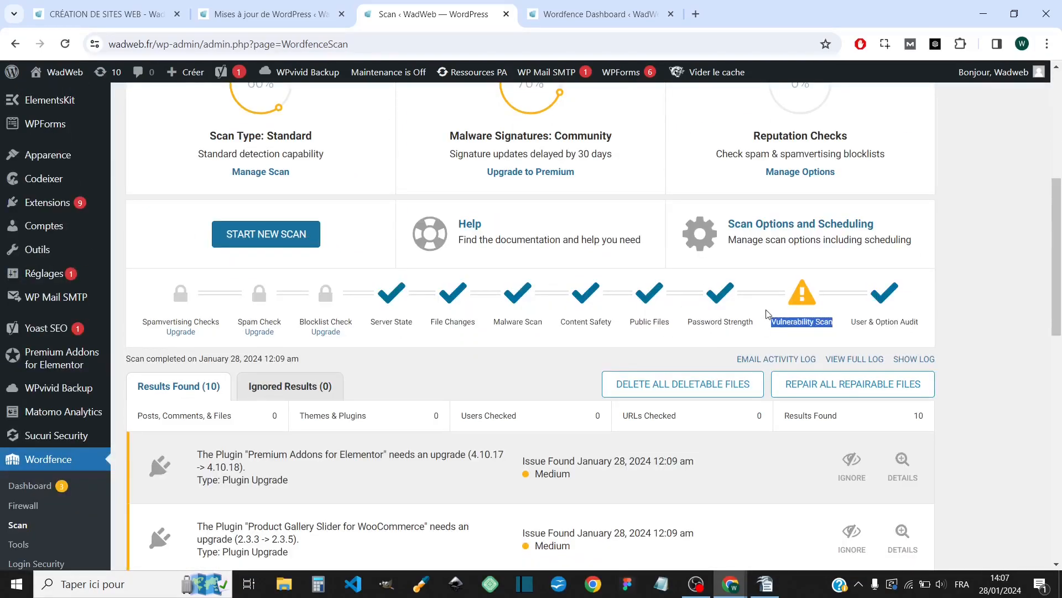
- Review the Wordfence scan's Results Found list, reading each plugin issue's type and severity
scroll(369, 418, "down", 3)
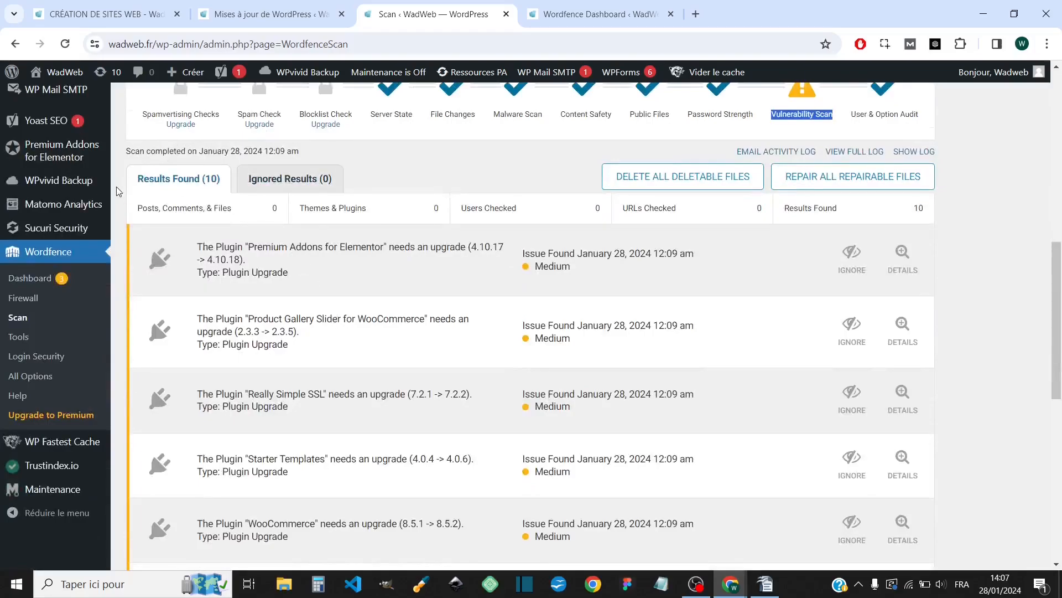
scroll(314, 265, "down", 4)
scroll(315, 268, "down", 3)
scroll(329, 365, "up", 8)
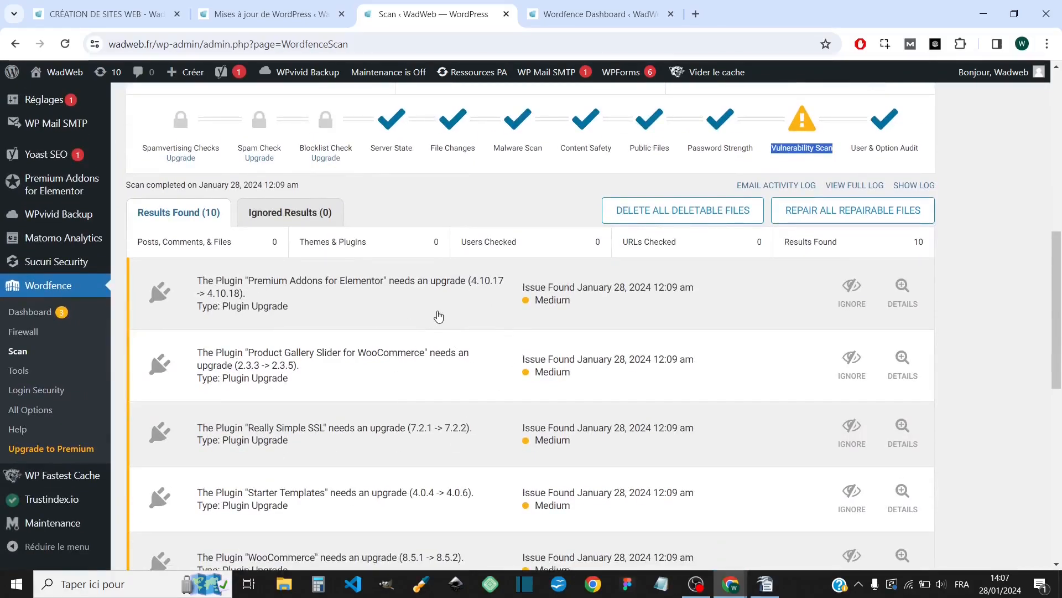
scroll(491, 311, "down", 8)
scroll(824, 262, "up", 9)
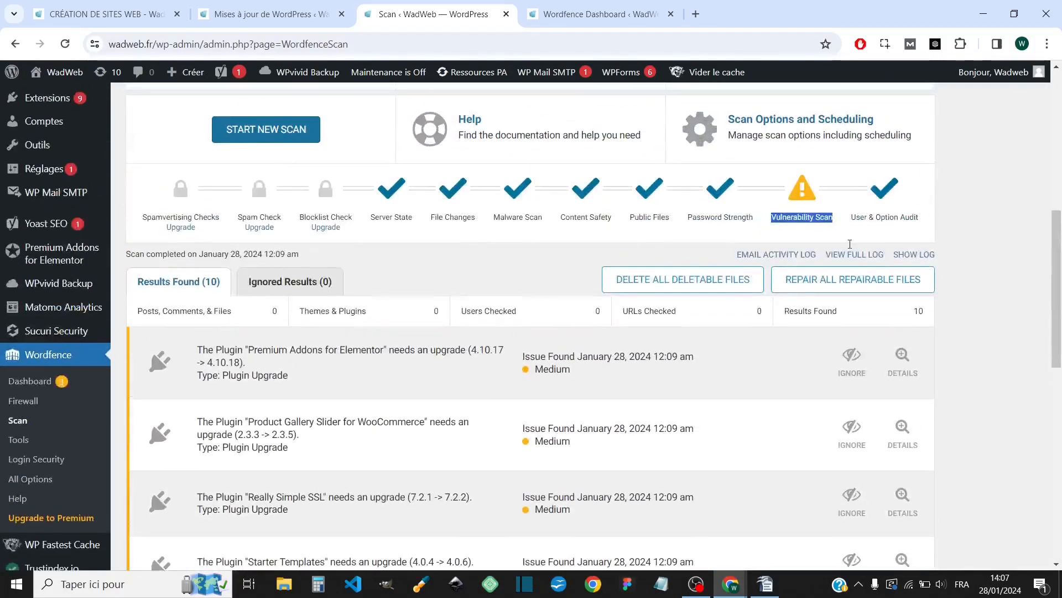
scroll(476, 476, "down", 8)
scroll(482, 450, "up", 8)
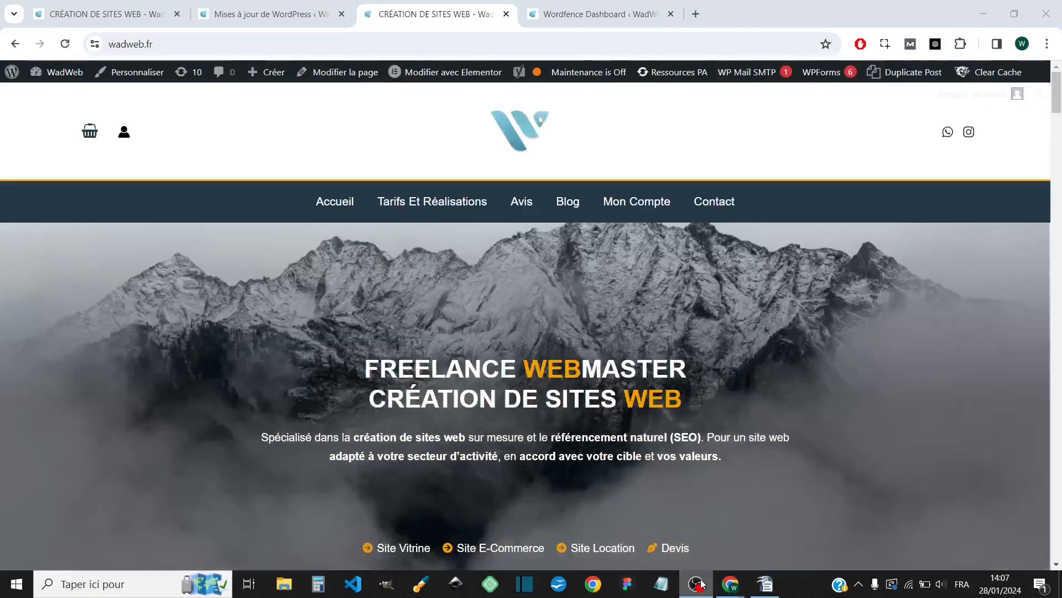
left_click(698, 584)
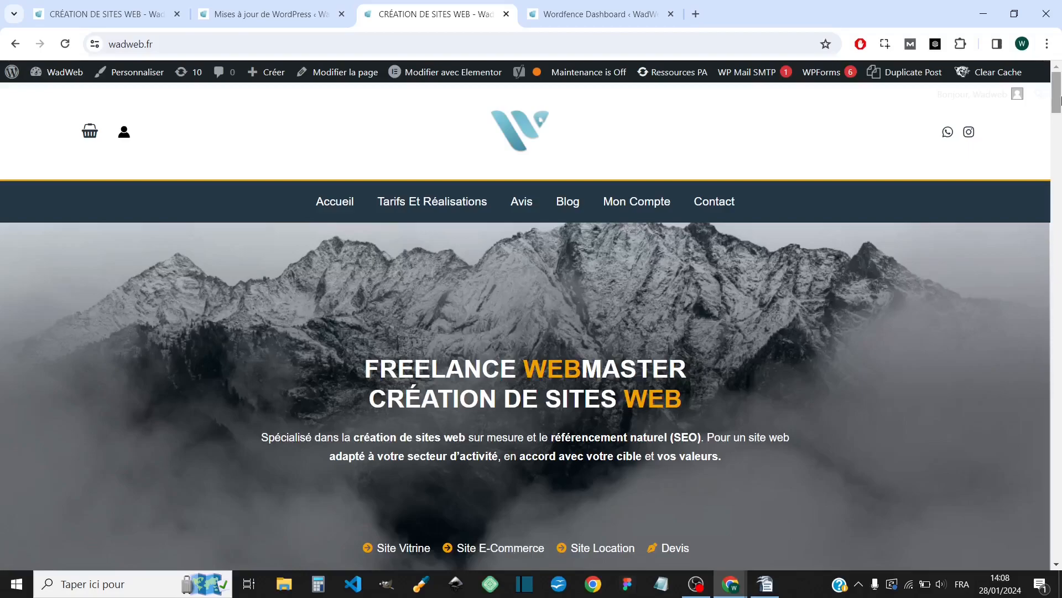
middle_click(194, 74)
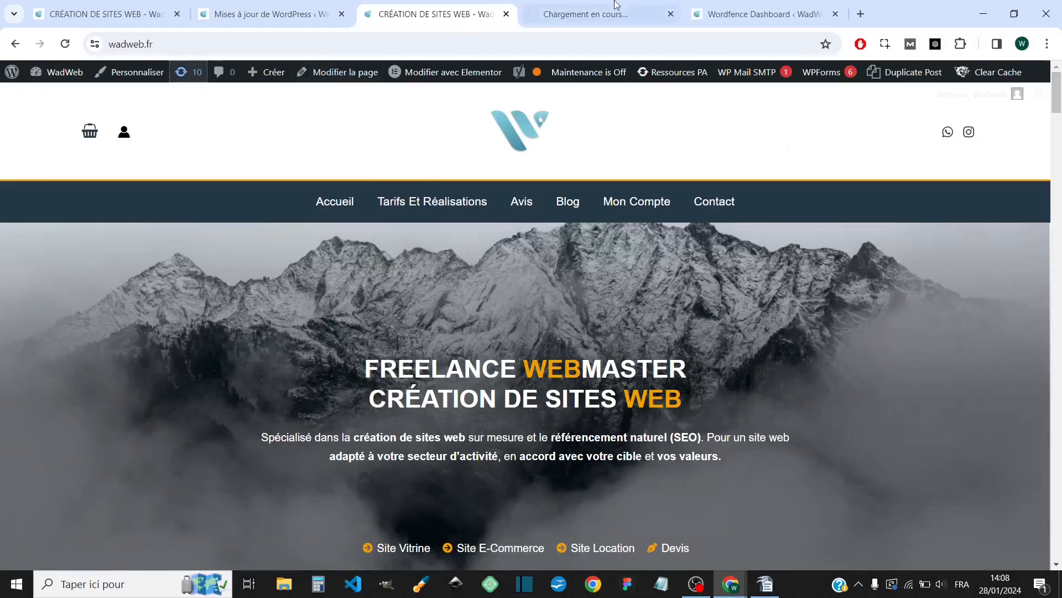
left_click(670, 15)
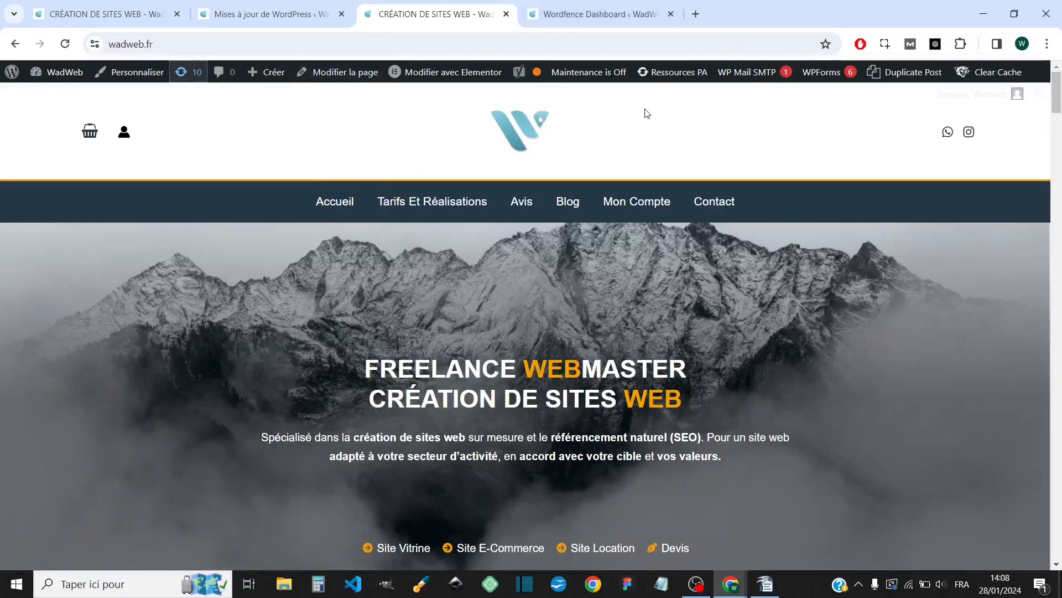
scroll(742, 224, "down", 5)
scroll(612, 177, "up", 3)
scroll(748, 253, "down", 6)
scroll(748, 253, "up", 8)
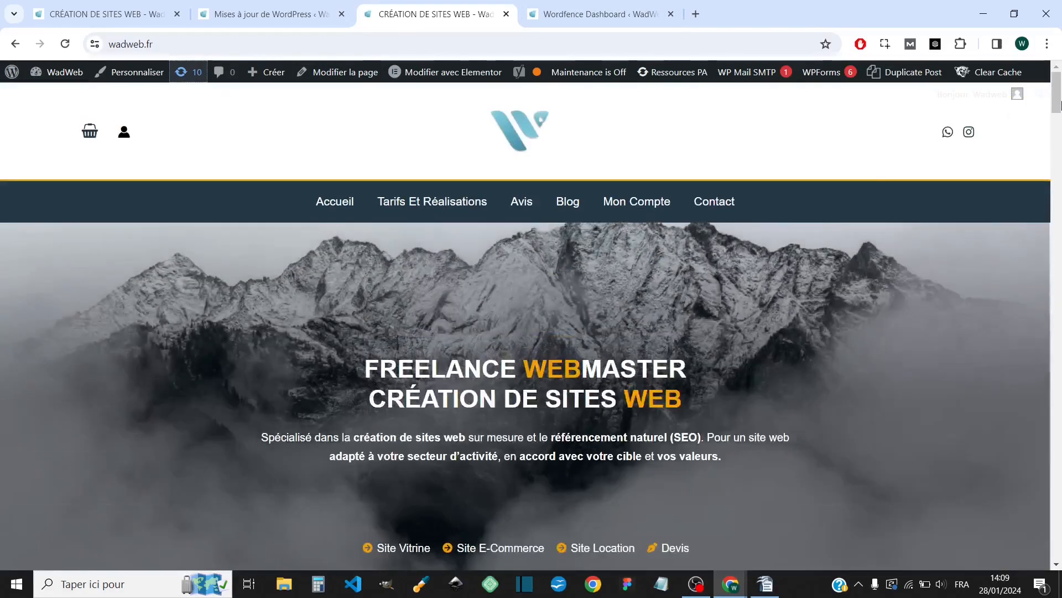
left_click_drag(1054, 92, 1061, 60)
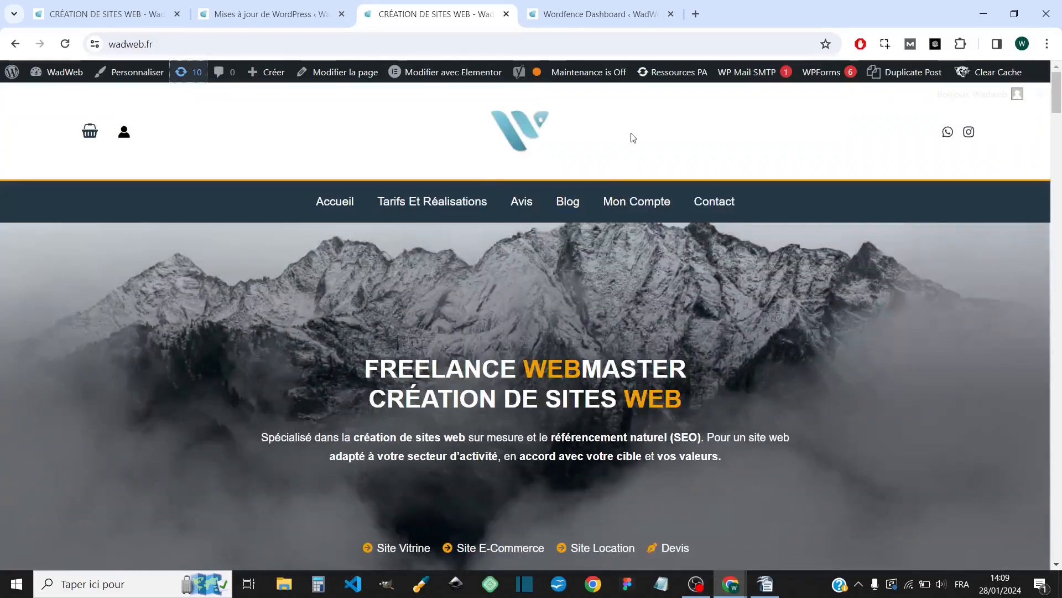